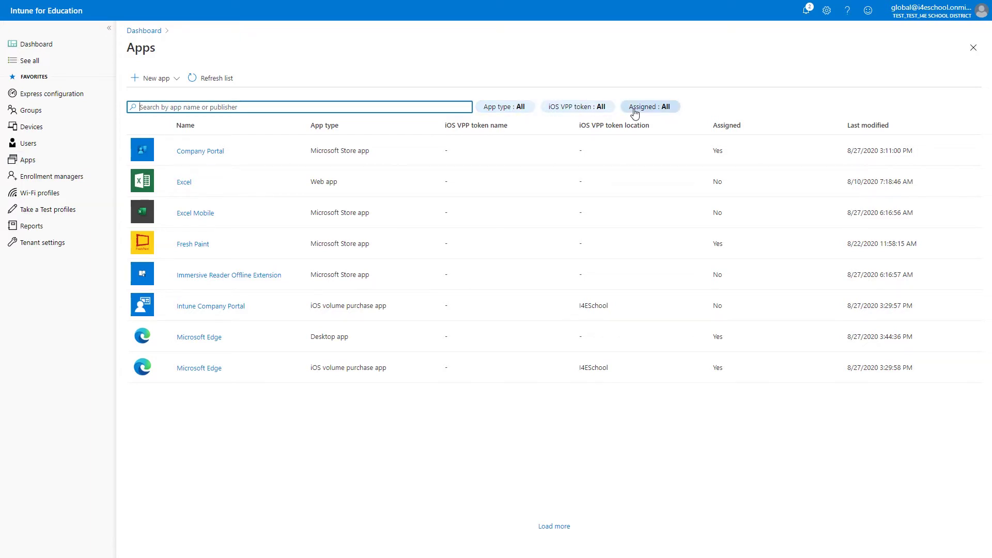
Step: Filter the apps list to show only apps with Assigned set to Yes
click(634, 113)
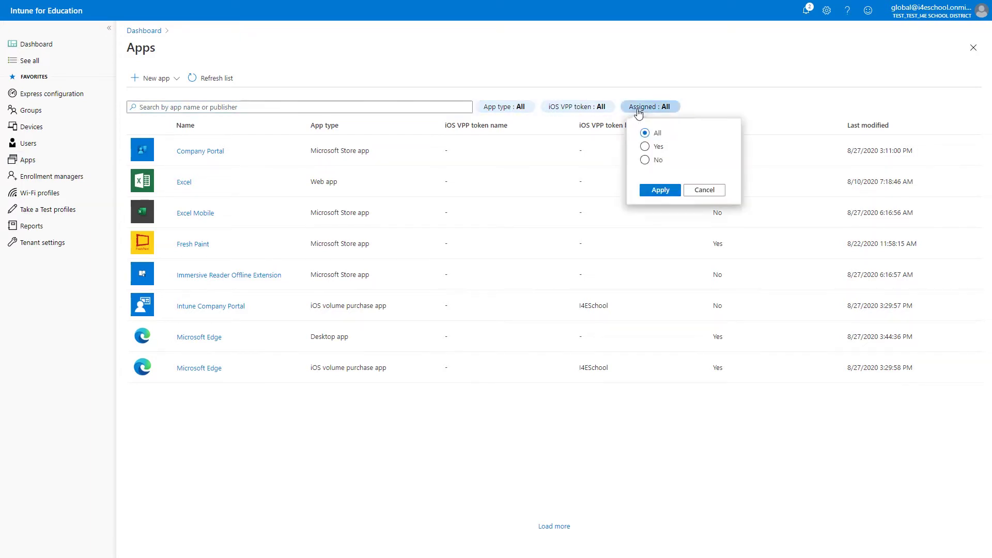
click(646, 147)
click(660, 190)
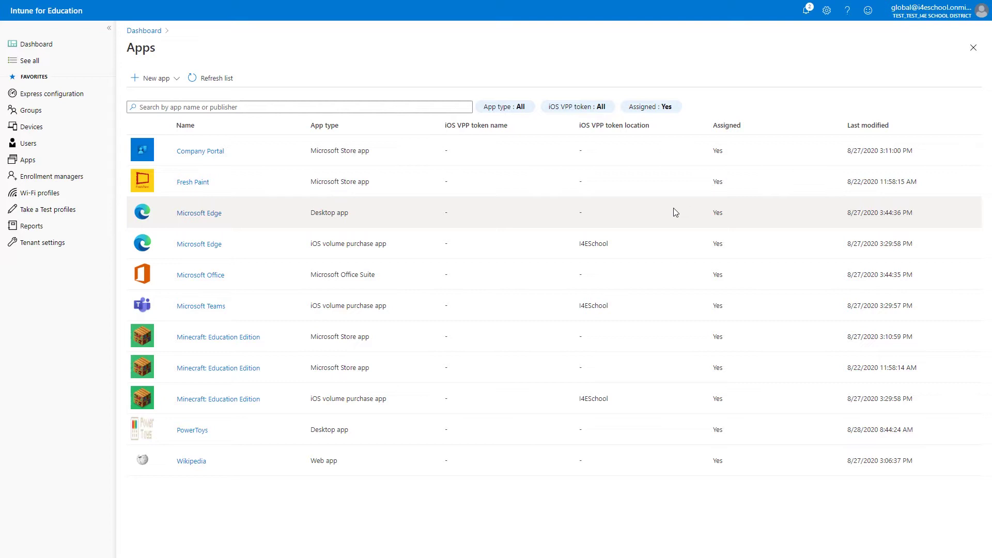
Step: Open the Microsoft Edge desktop app and review its group assignments and install status details
click(202, 216)
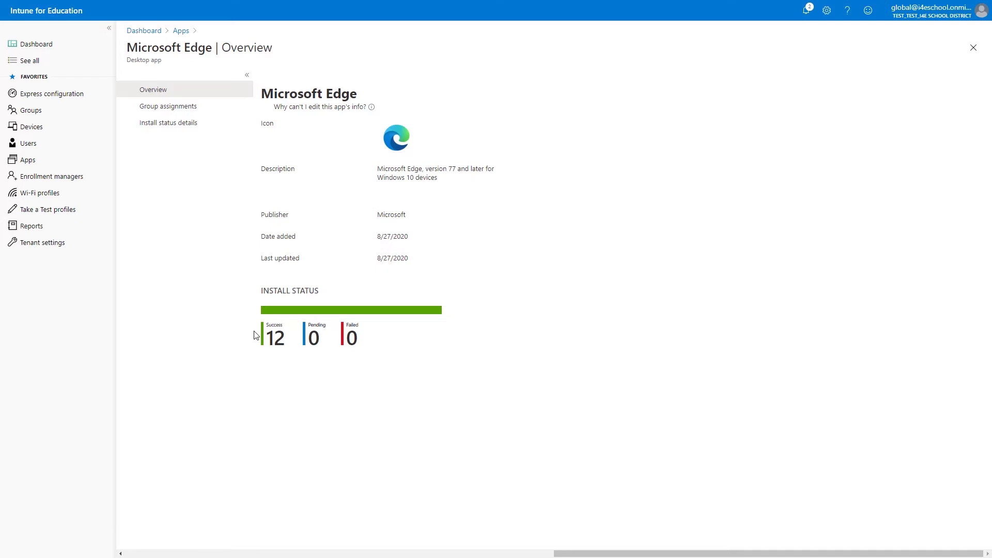
click(165, 110)
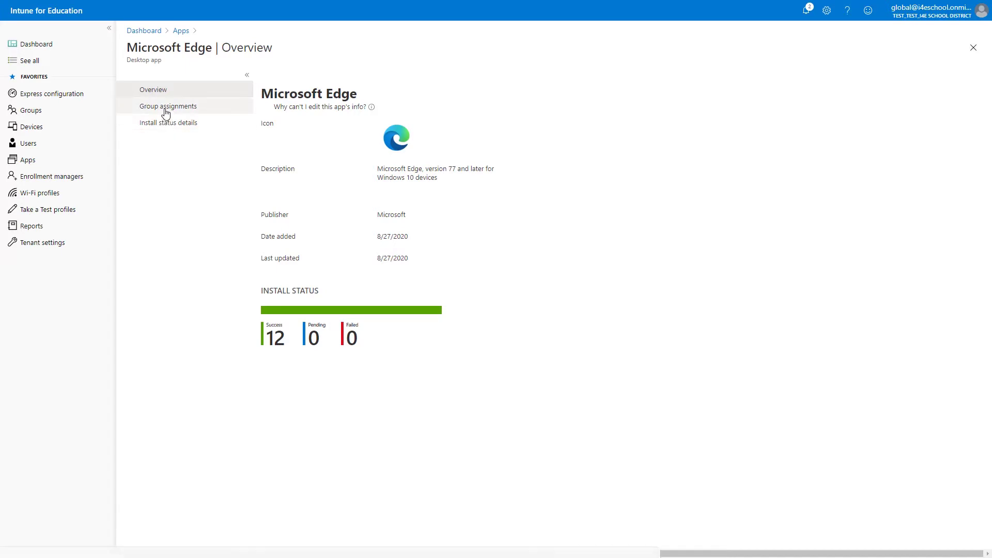
click(166, 109)
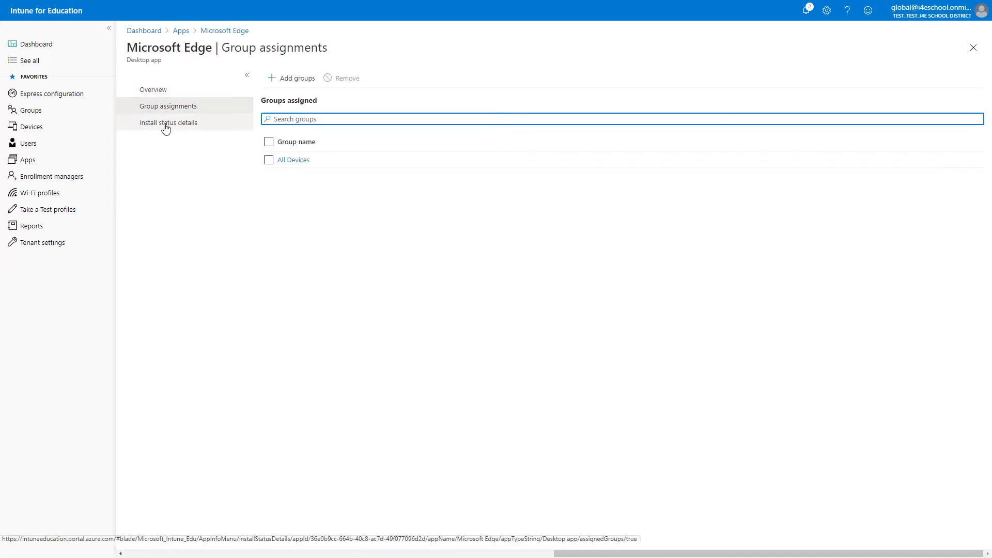
click(165, 128)
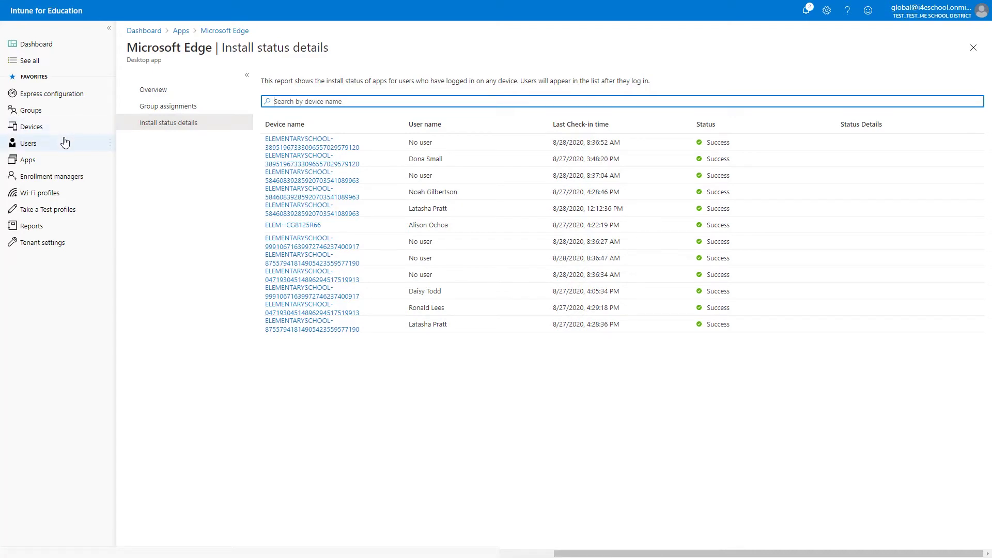
Step: Search the users list by partial user name and open the matching elementary school student's details
click(52, 149)
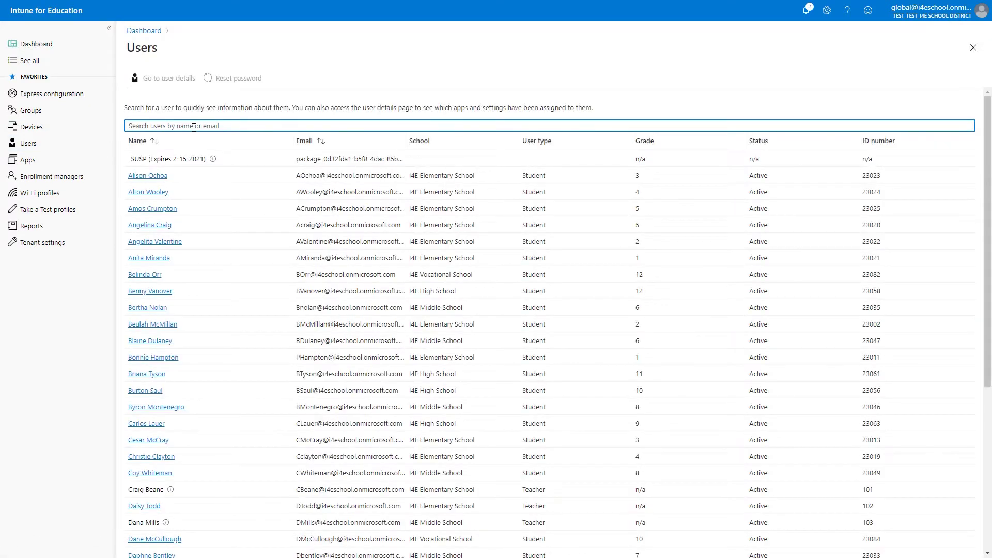
text(lpr)
click(149, 159)
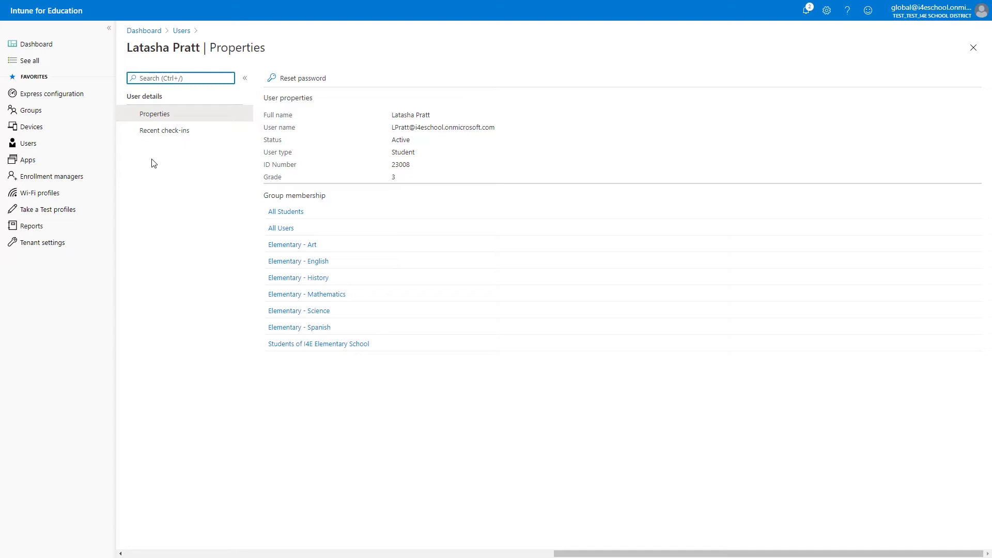
Step: View the student's recent check-ins and look through the list of available check-ins
click(159, 132)
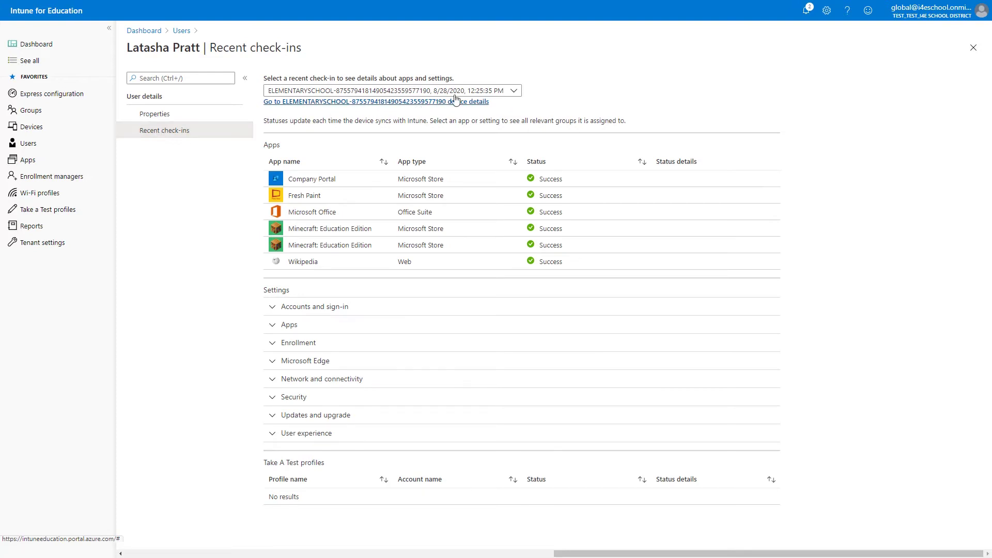
click(518, 94)
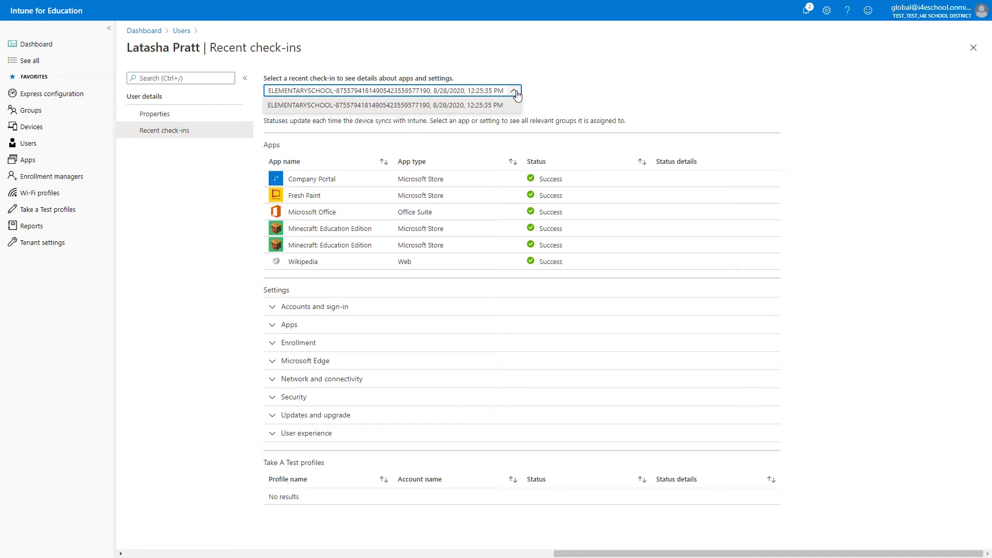
click(517, 94)
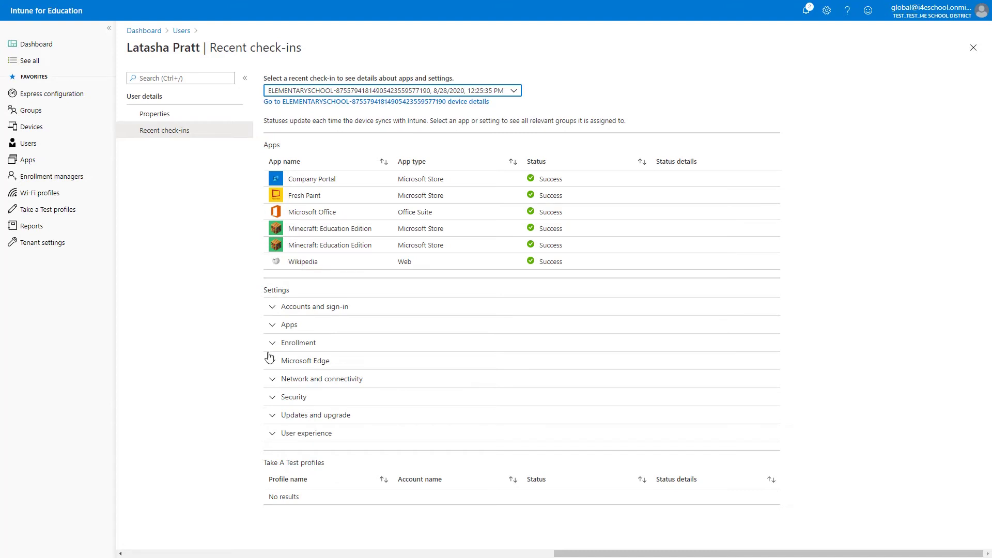
Step: Examine the check-in's setting statuses for Accounts and sign-in, Apps, Security, Network and connectivity, Microsoft Edge and Enrollment
click(276, 312)
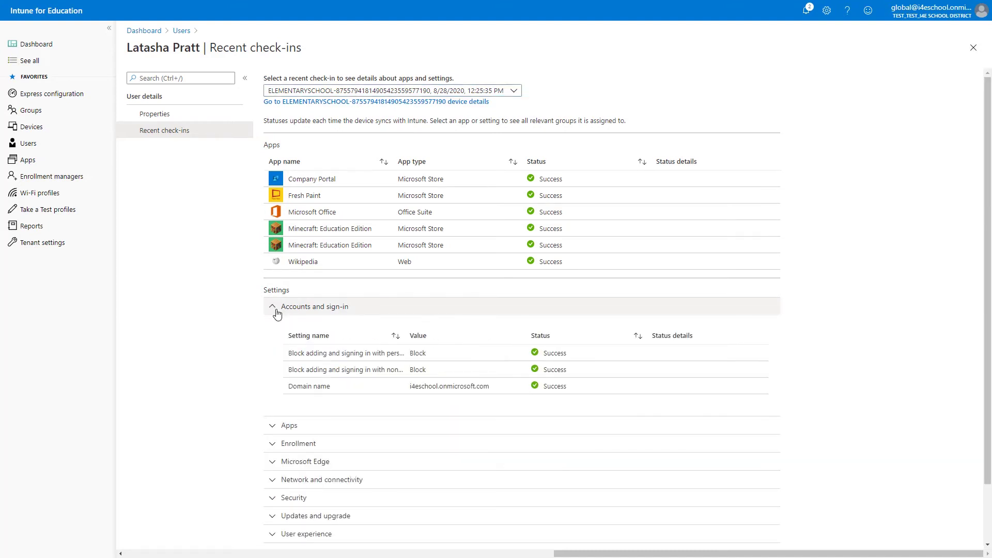
click(272, 427)
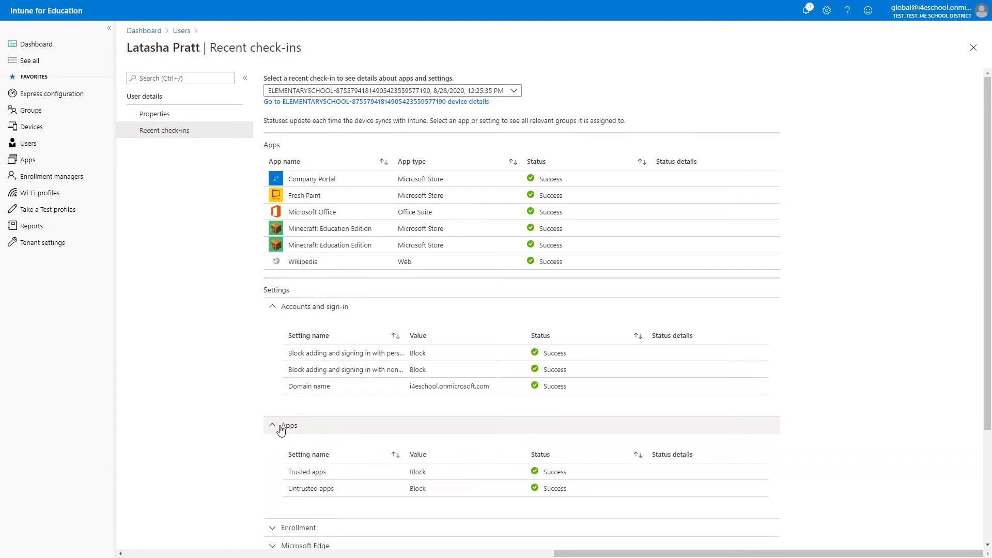
scroll(279, 431, down, 3)
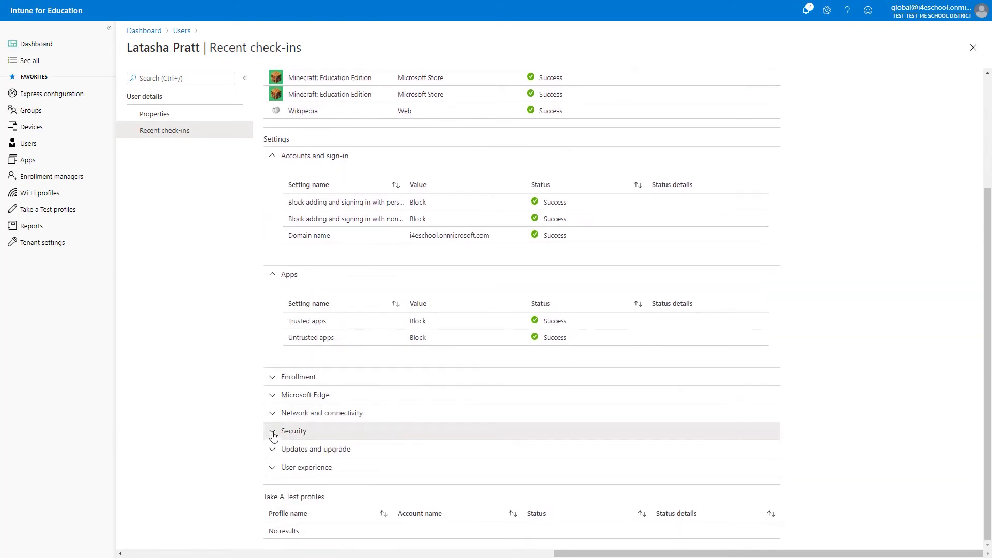
click(273, 433)
click(272, 413)
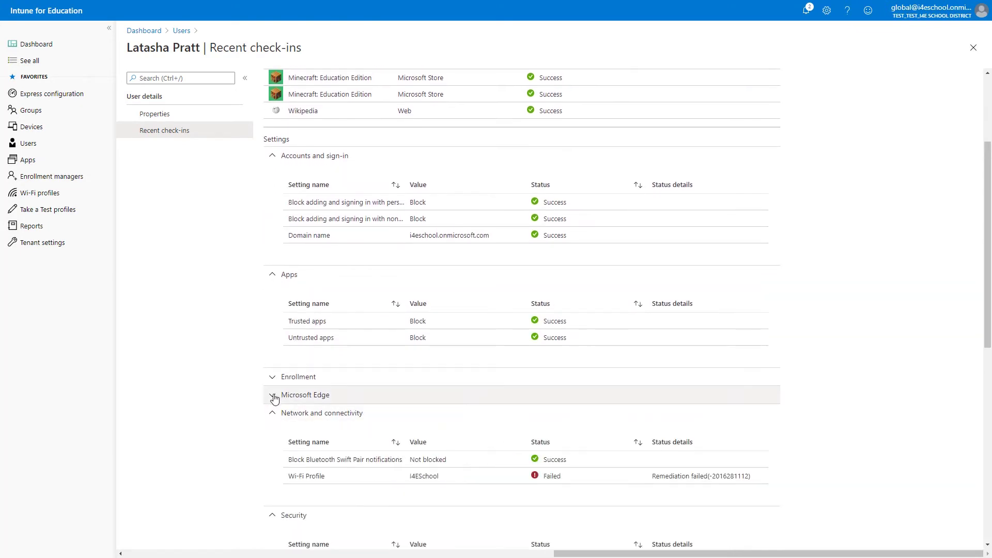
click(273, 395)
click(272, 378)
scroll(310, 396, down, 2)
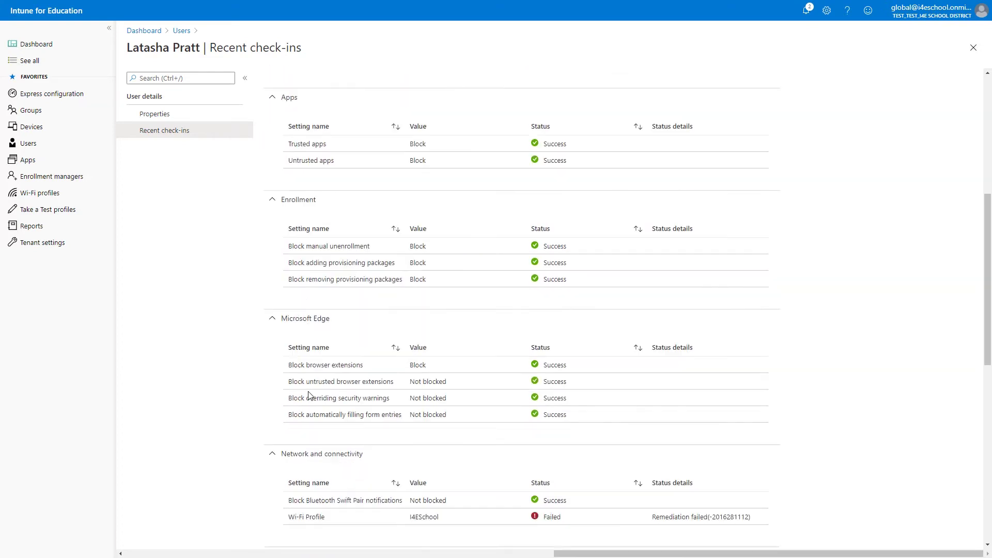
scroll(310, 396, down, 3)
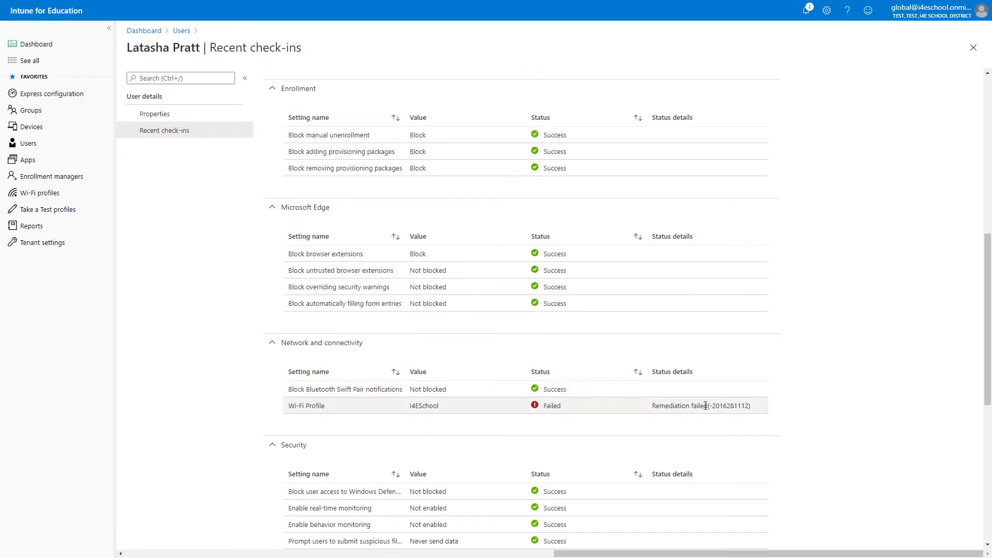
Step: Restart the five ELEMENTARYSCHOOL virtual machines from the devices list, and clear the device selection
click(30, 127)
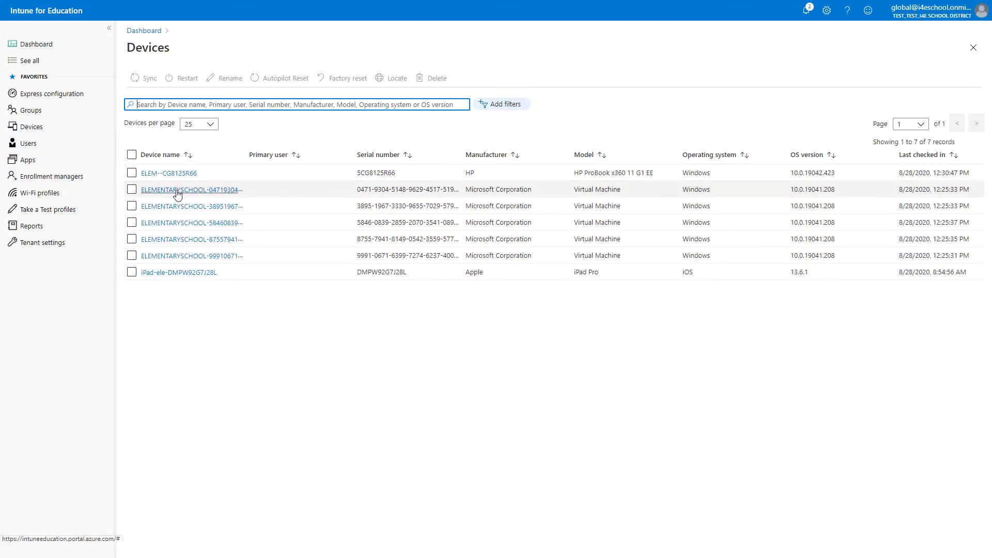
click(132, 191)
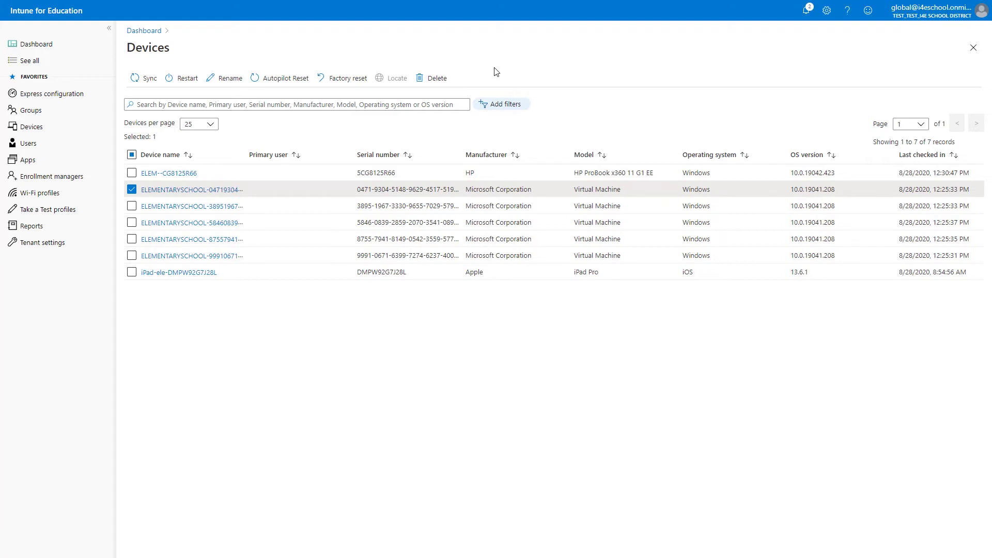
click(132, 206)
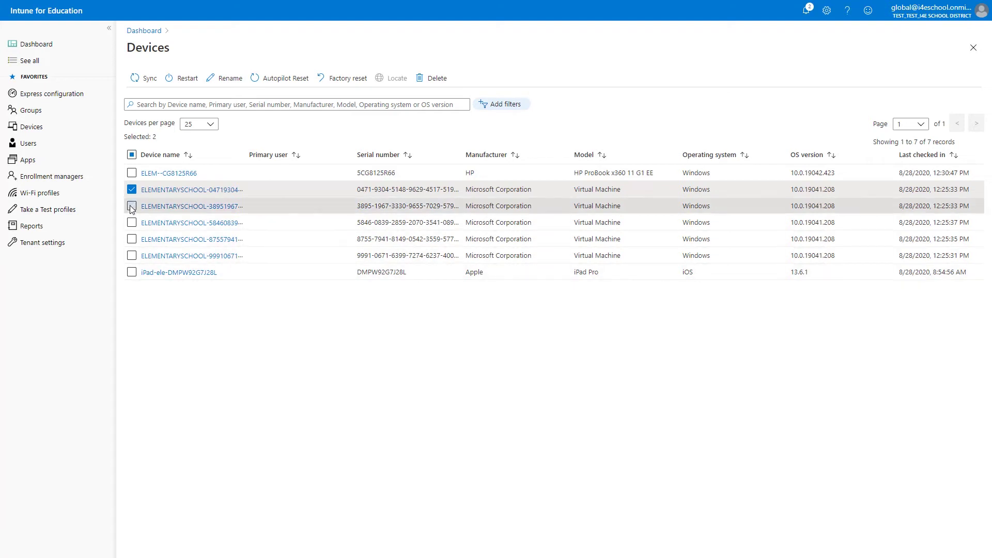
click(132, 223)
click(132, 239)
click(132, 255)
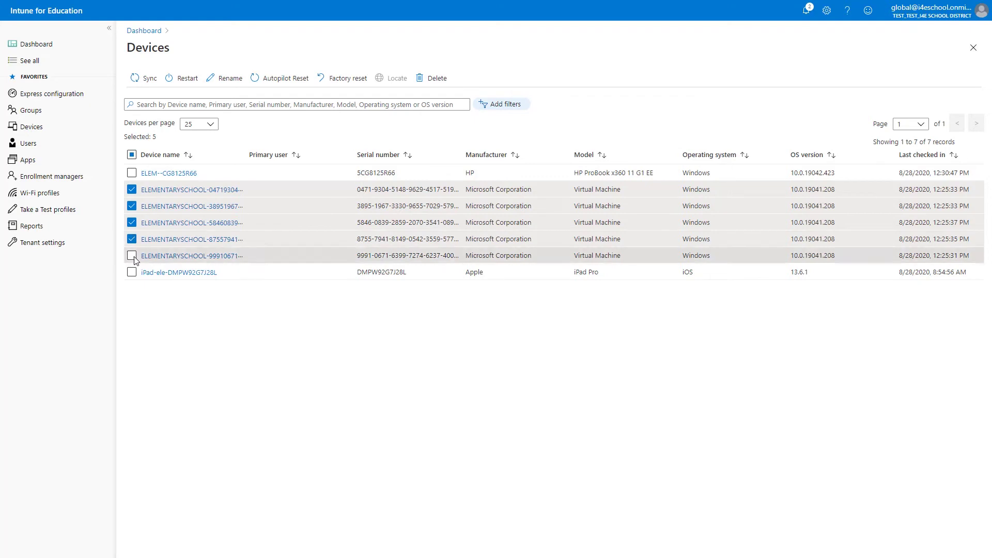
click(184, 83)
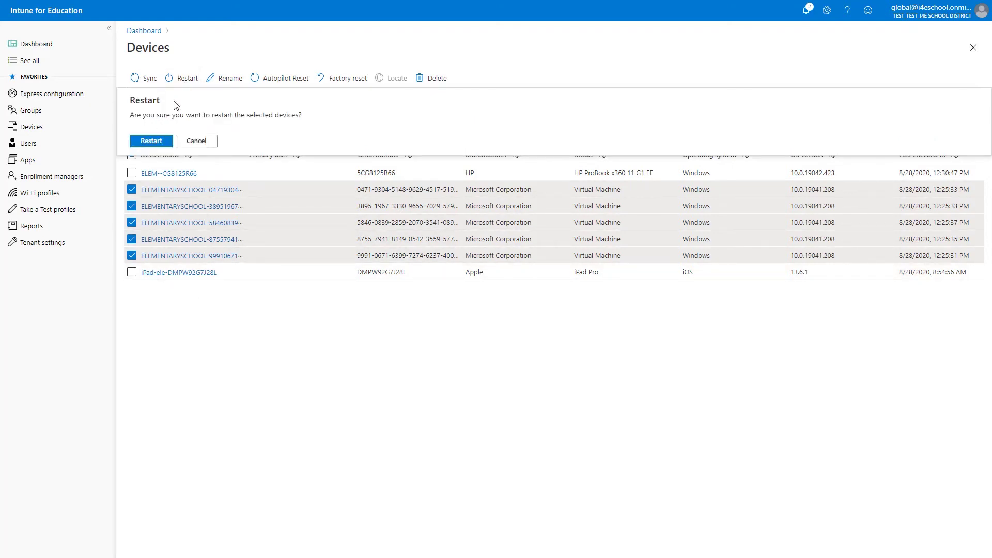
click(155, 141)
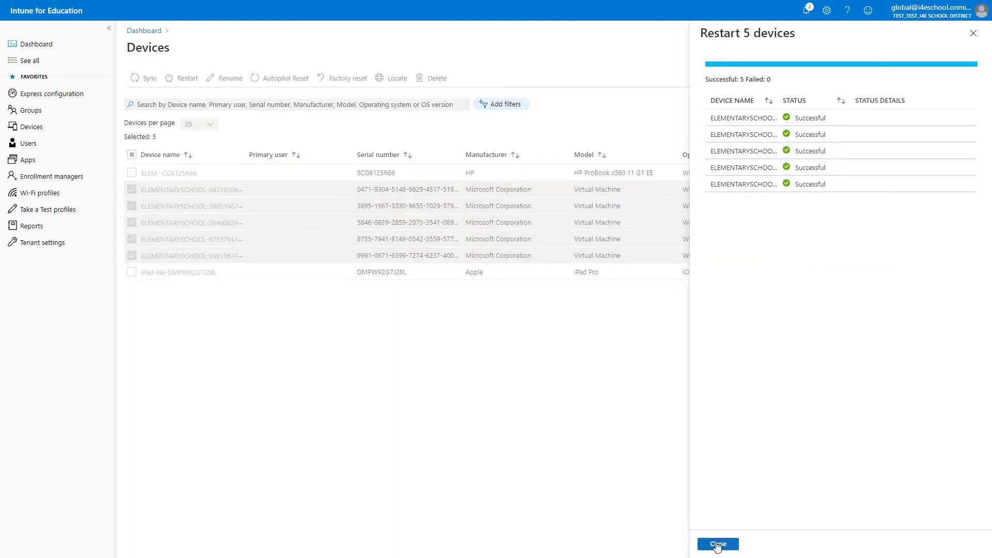
click(717, 544)
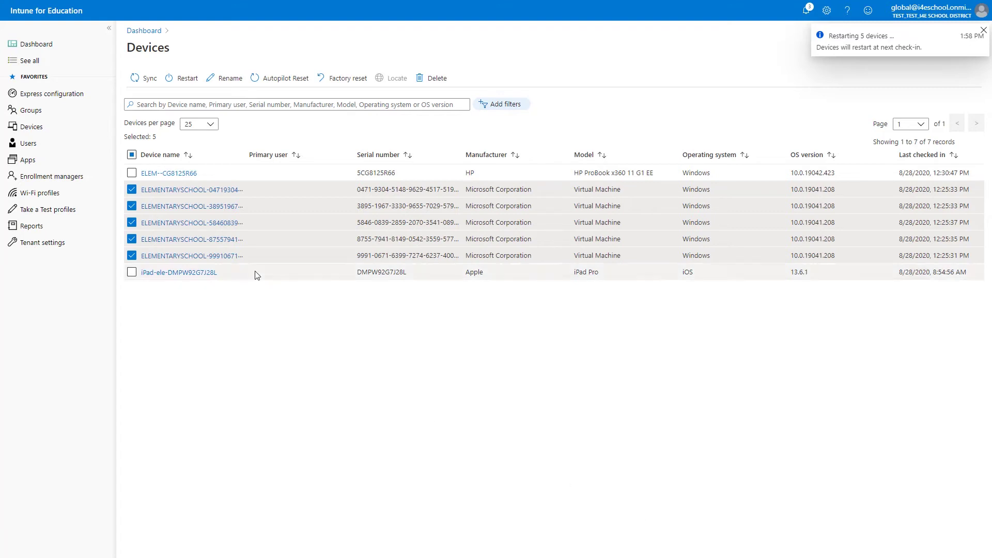
click(131, 155)
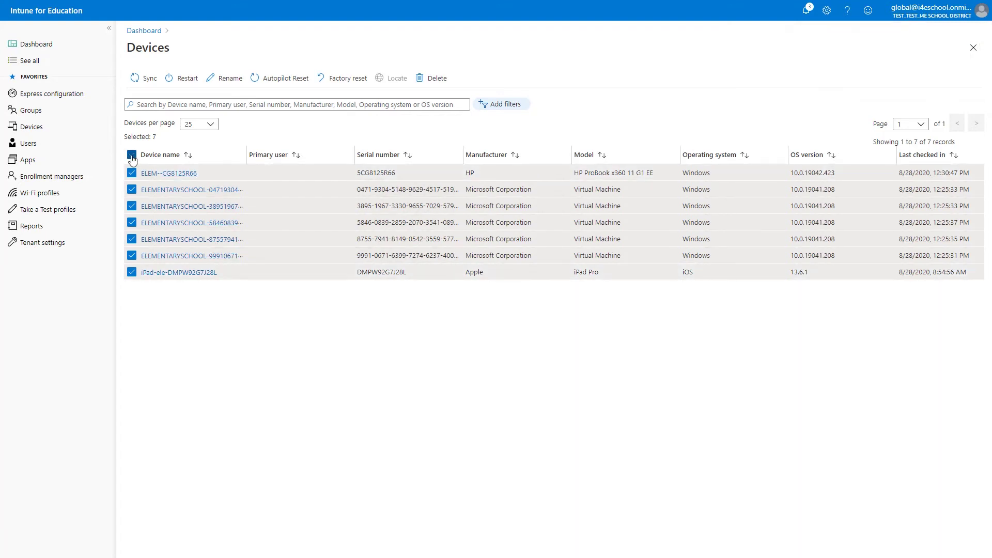
click(132, 155)
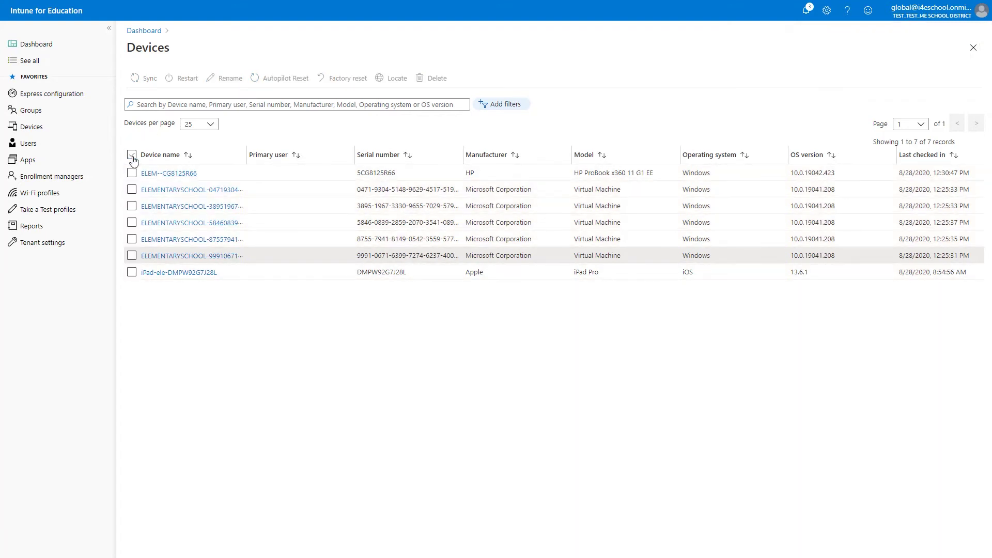
Step: Open the ELEMENTARYSCHOOL-38951967 device and review its device actions and recent check-ins, including the Accounts and sign-in settings
click(179, 209)
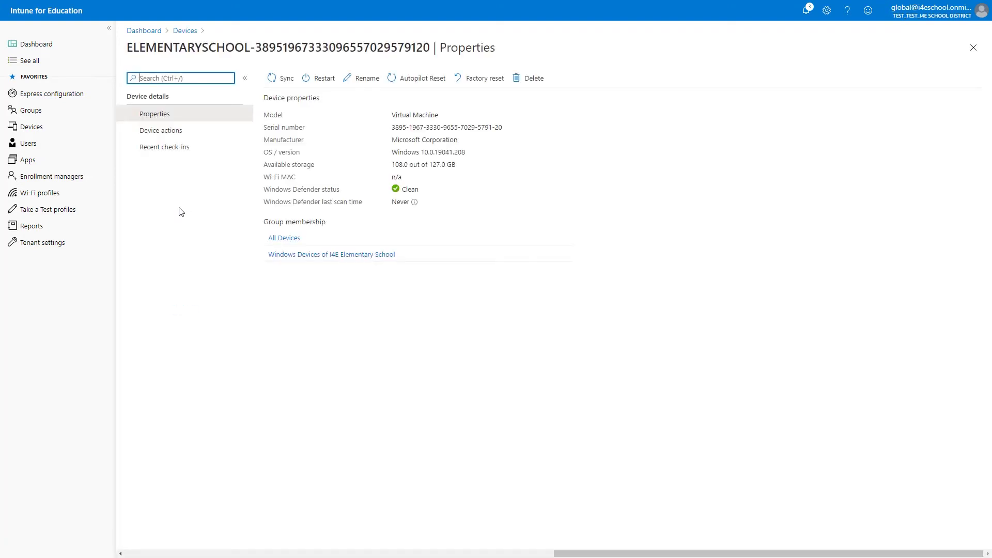
click(161, 132)
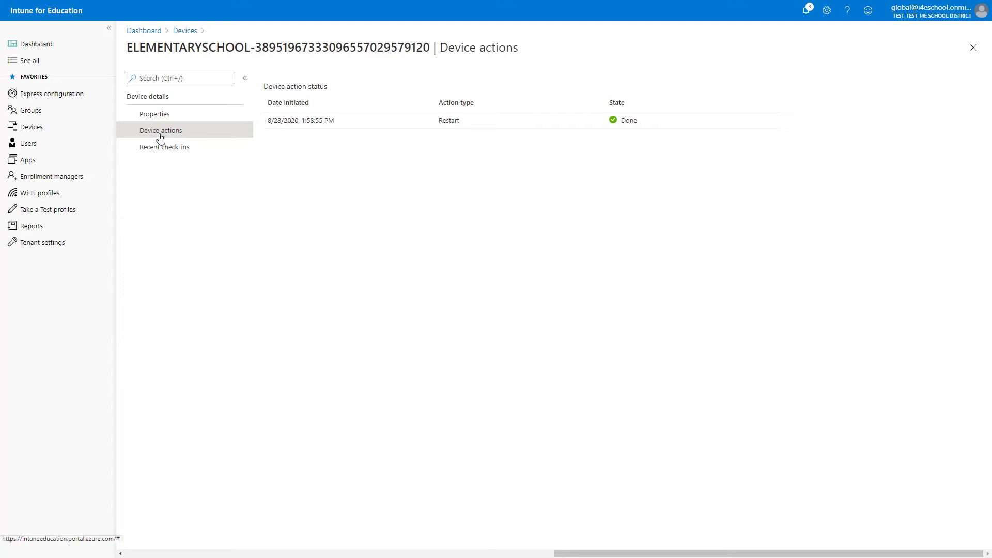
click(161, 148)
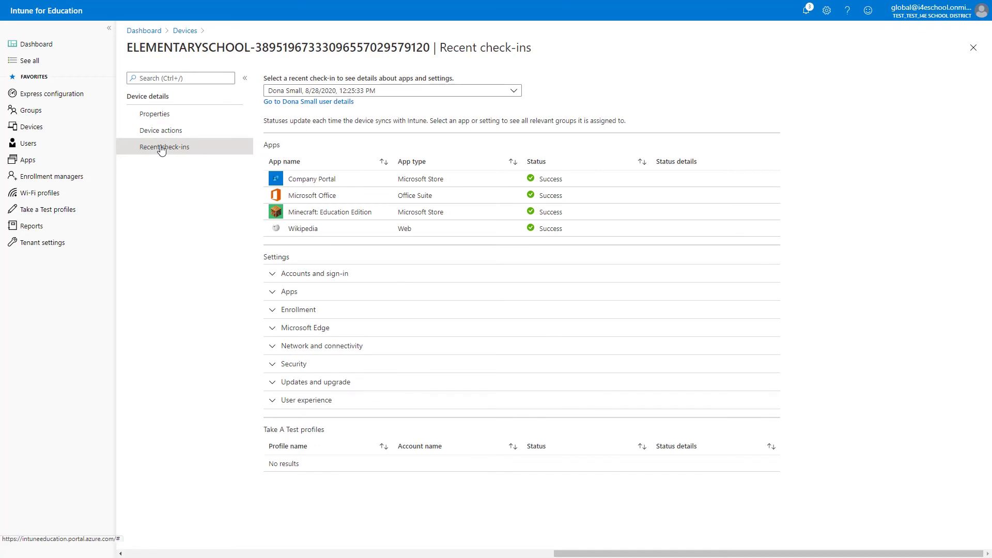
click(271, 277)
click(331, 93)
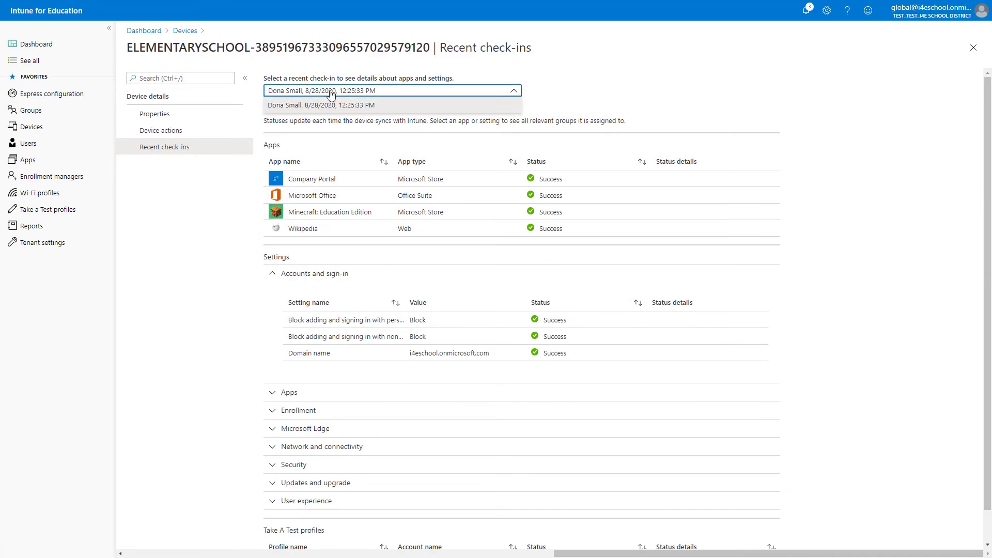
click(331, 93)
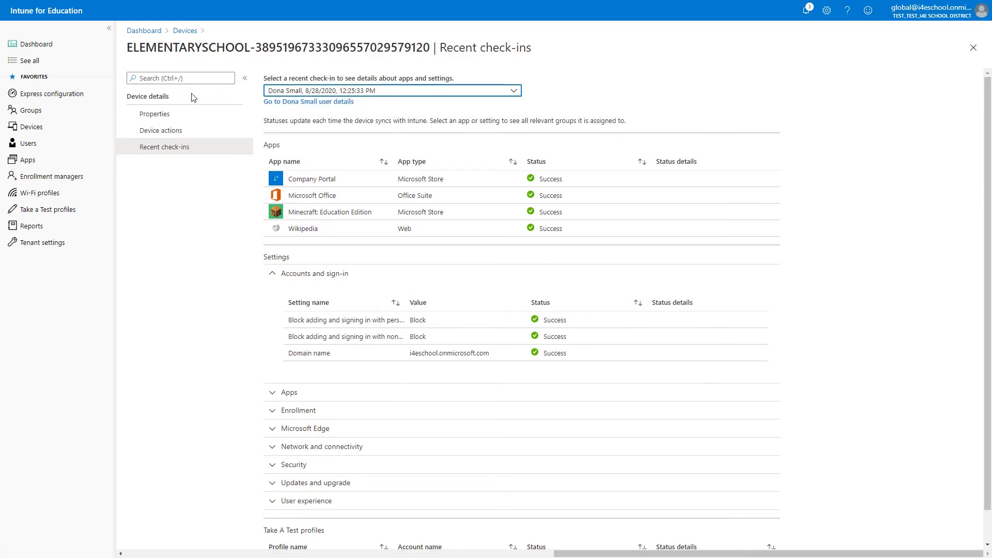
Step: View the devices in the Windows Devices of I4E Elementary School group and select the ELEMENTARYSCHOOL-389519 and ELEMENTARYSCHOOL-584608 devices
click(32, 110)
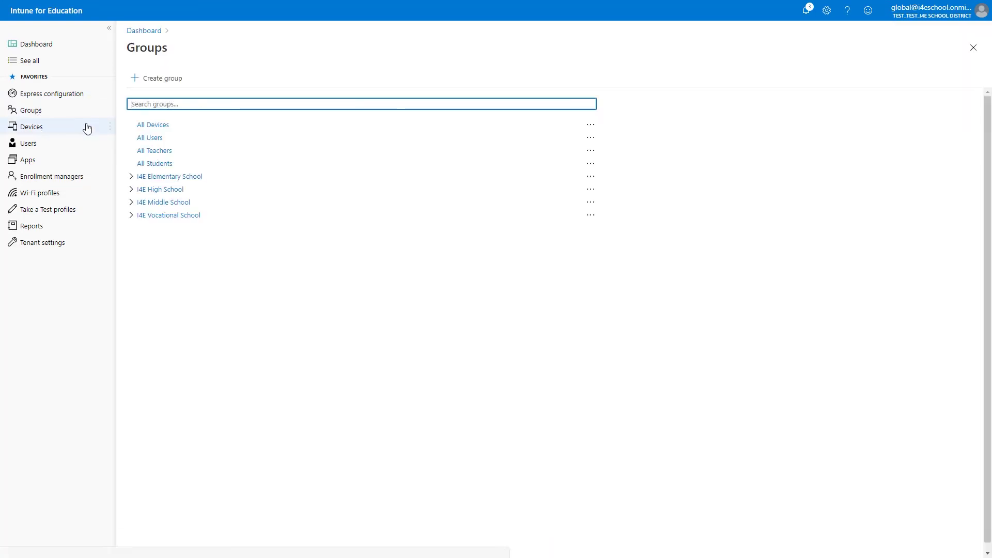
click(131, 177)
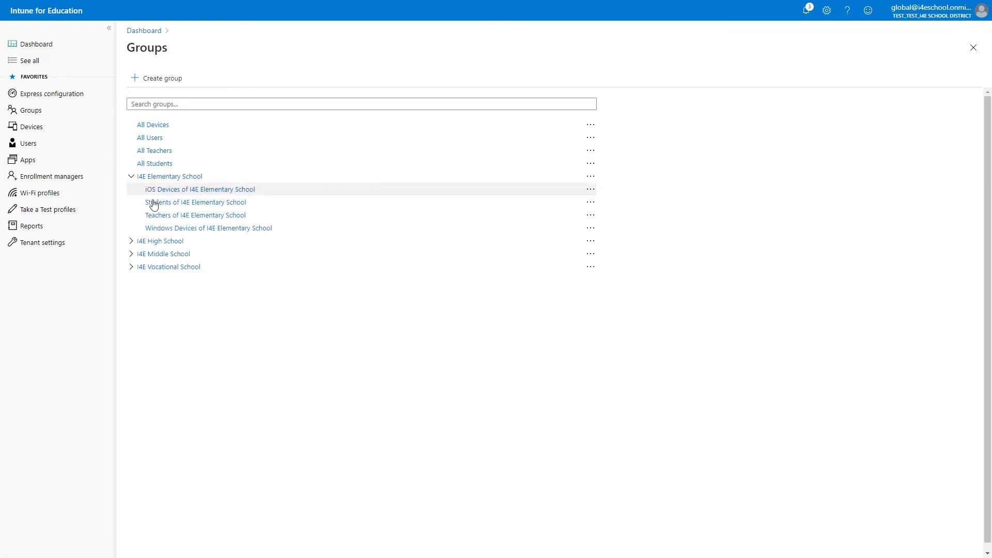
click(162, 228)
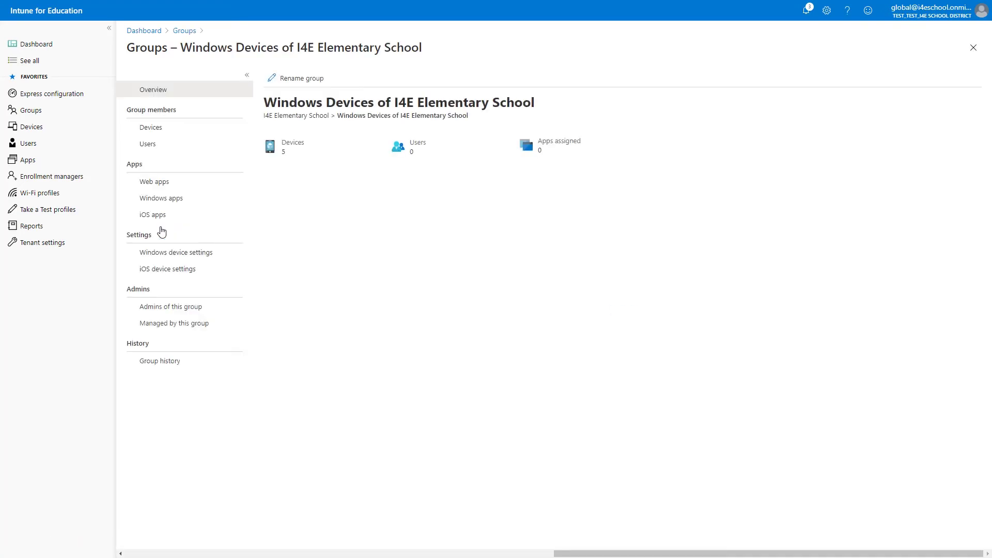
click(159, 134)
click(279, 155)
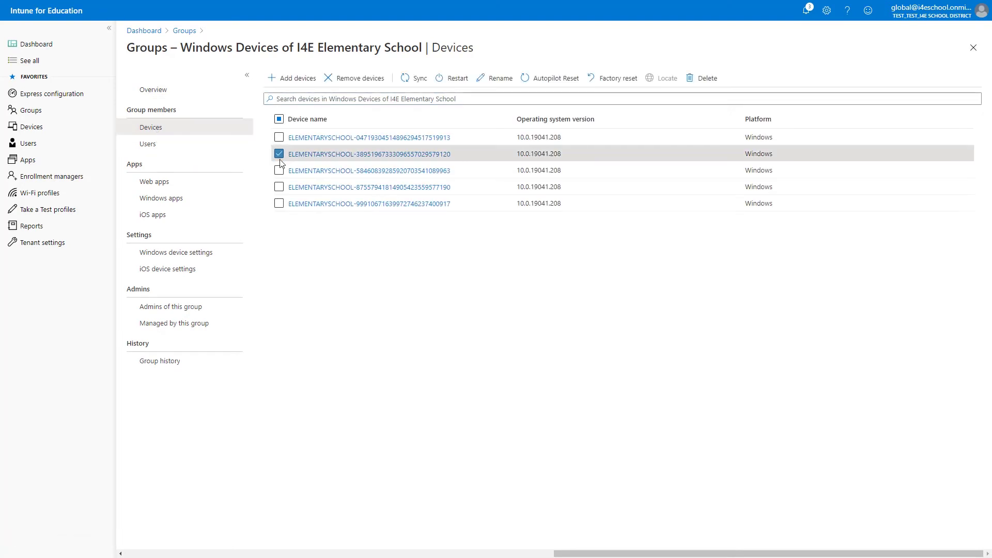
click(279, 170)
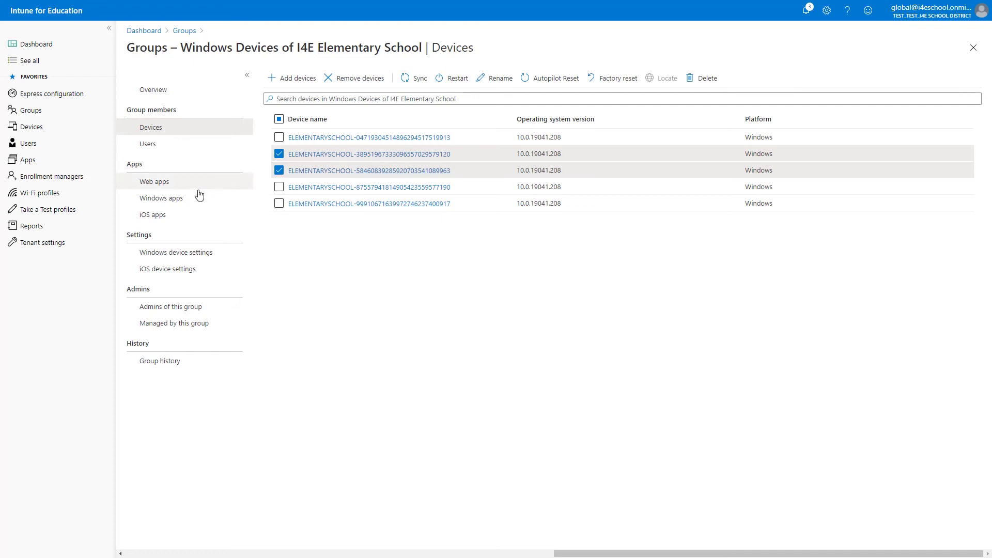
Step: Review the admins and the group history of the Windows Devices of I4E Elementary School group
click(165, 308)
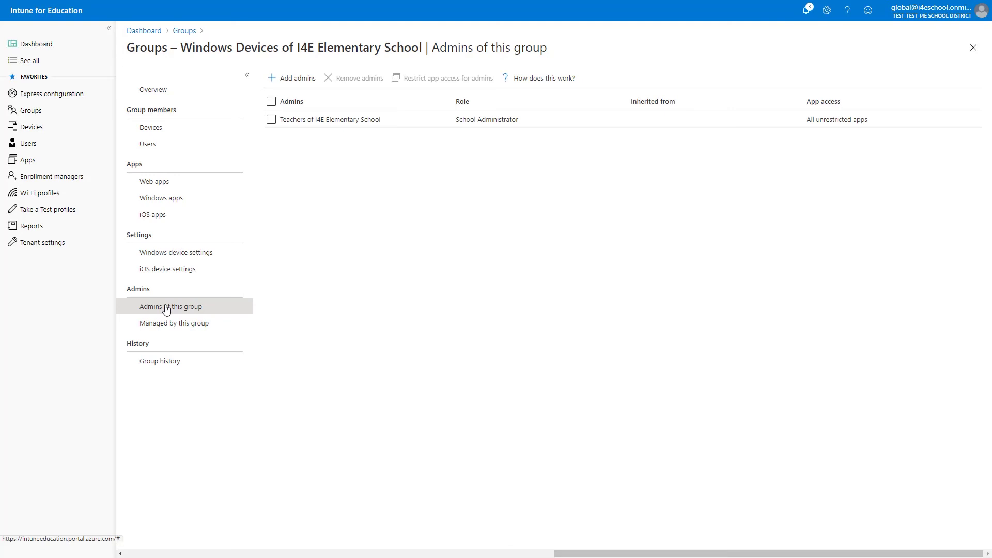
click(165, 361)
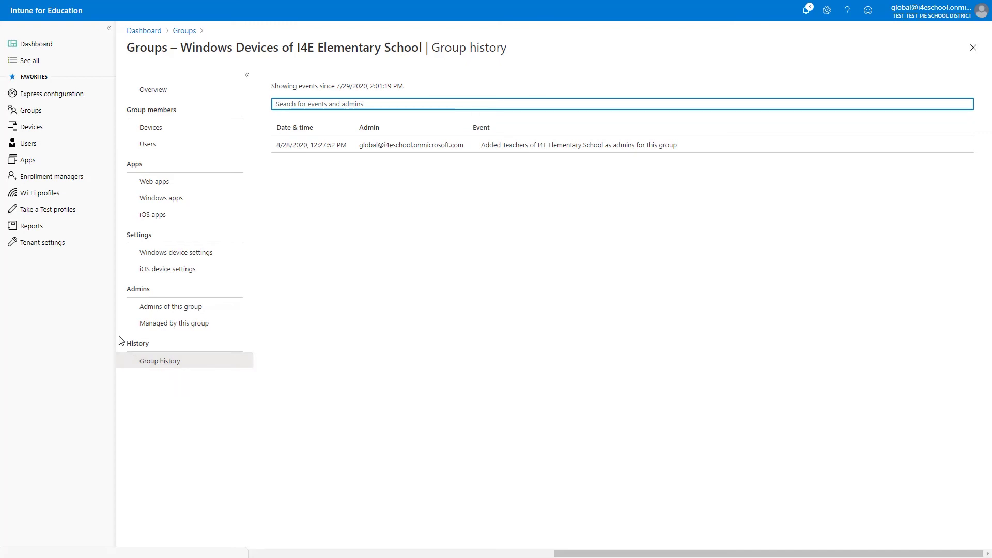
Step: Review the Device inventory, Device actions and Settings error reports, and open the first conflict's quality update deferral setting for review
click(36, 230)
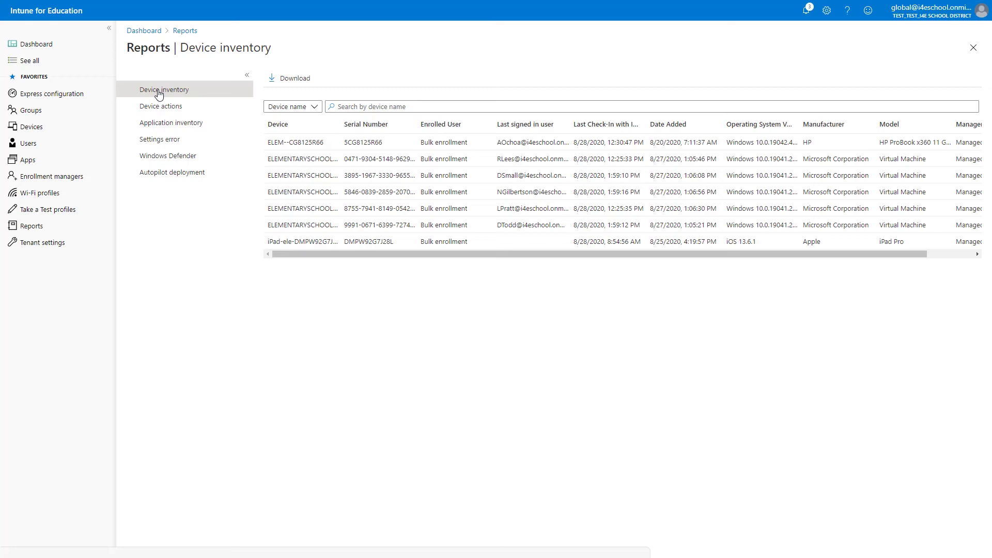
click(163, 107)
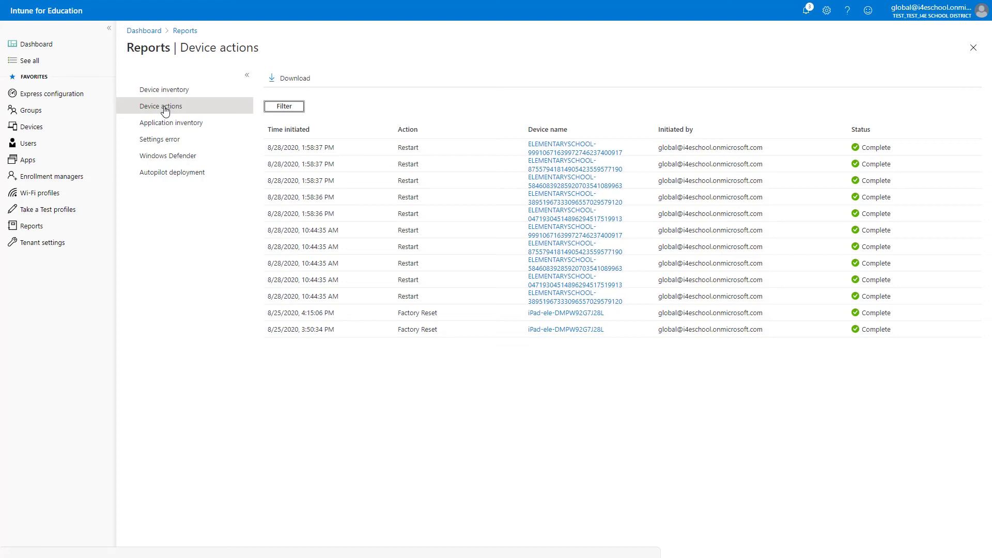
click(163, 140)
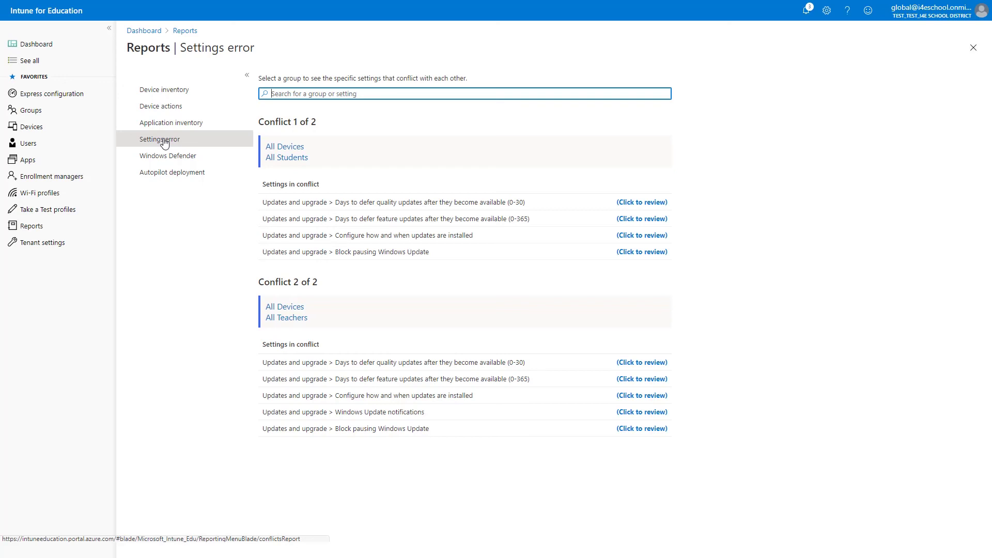
click(647, 203)
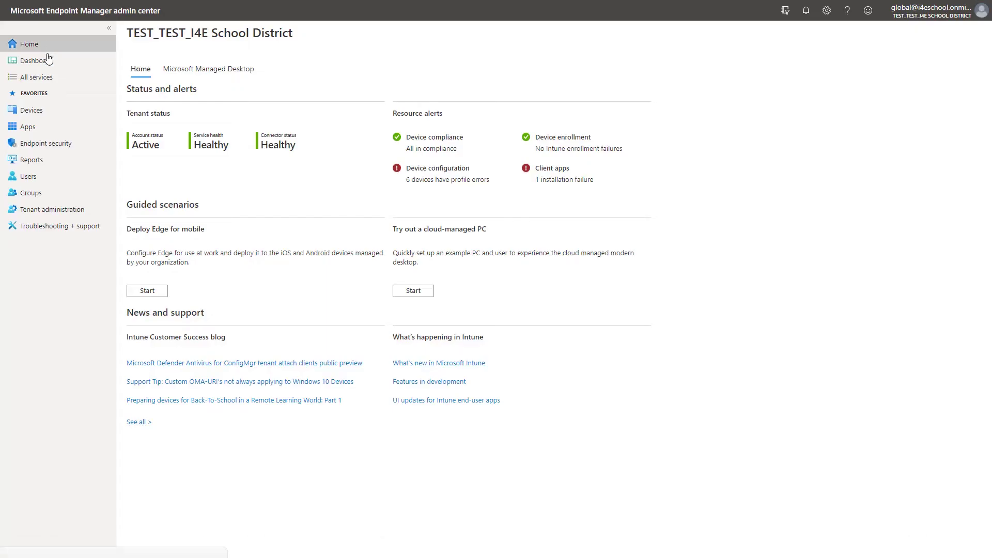
Step: In Microsoft Endpoint Manager admin center, review the device monitoring reports for assignment status, encryption and enrollment failures of all users
click(42, 112)
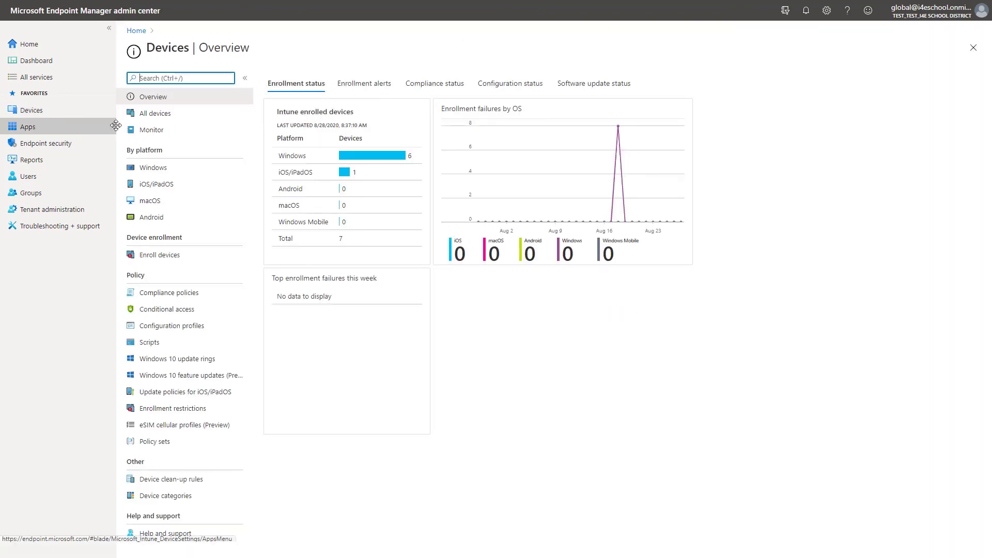
click(149, 131)
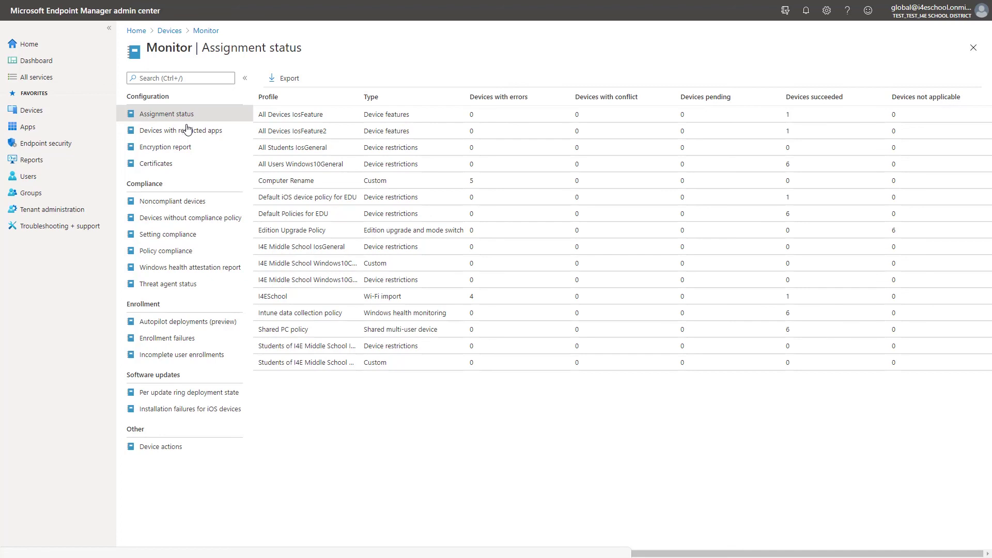
click(178, 149)
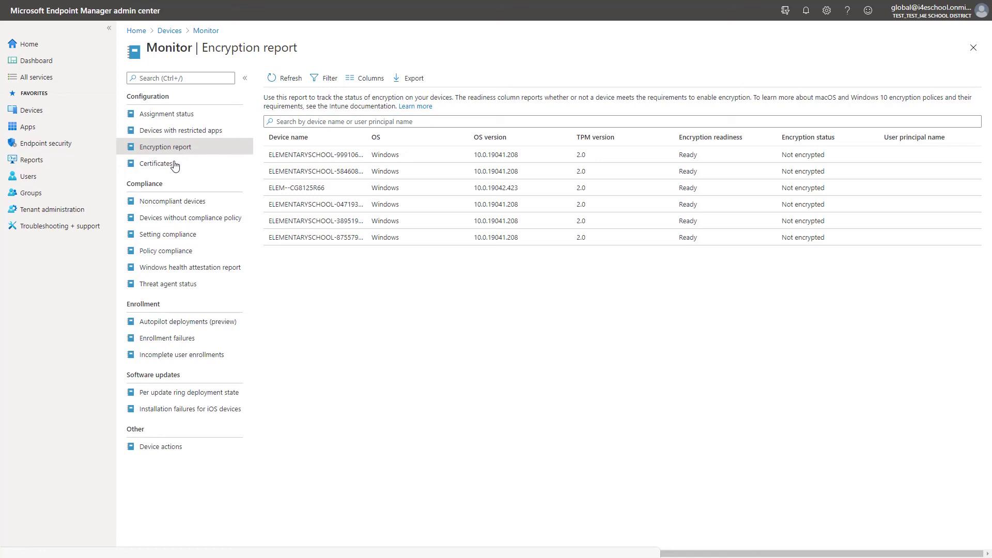
click(173, 343)
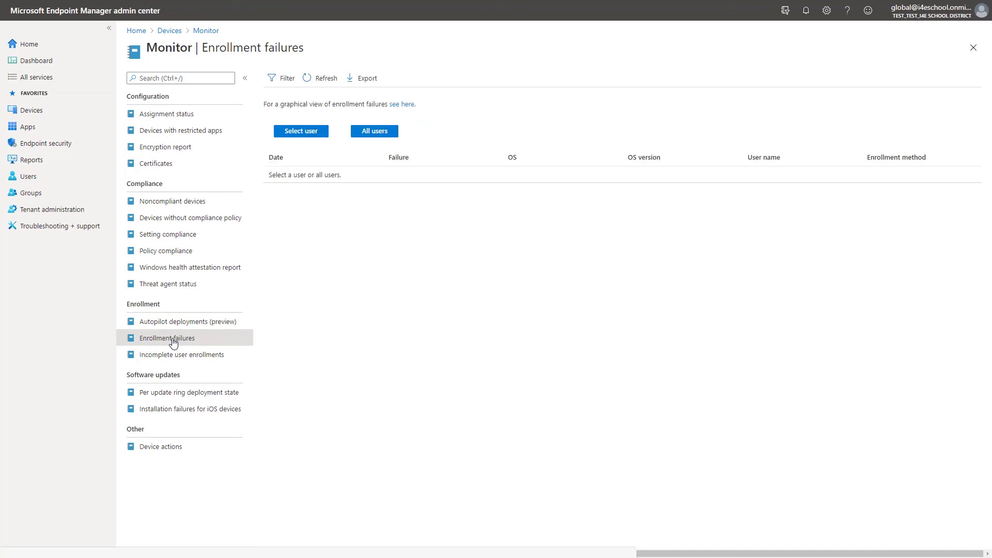
click(376, 132)
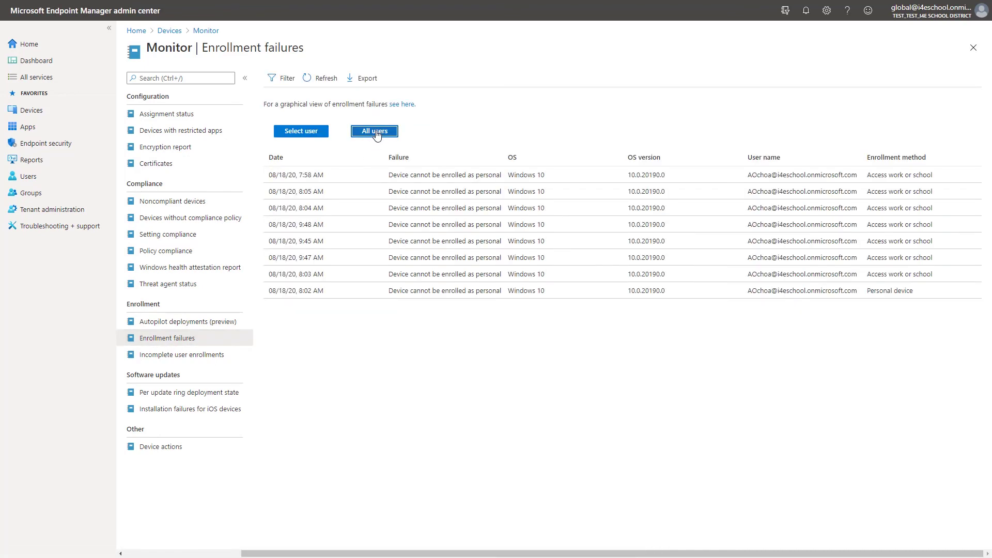